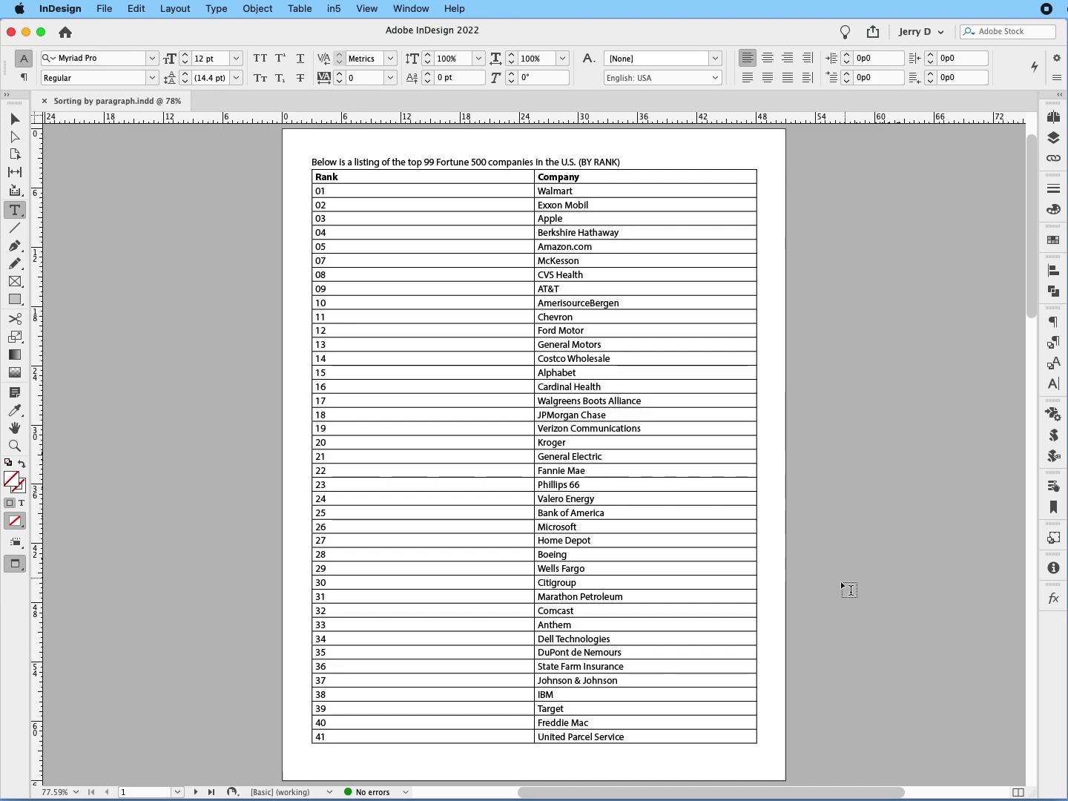
Scroll through the pages to look over the Fortune 500 Rank/Company table
scroll(840, 581, "down", 20)
scroll(840, 581, "up", 5)
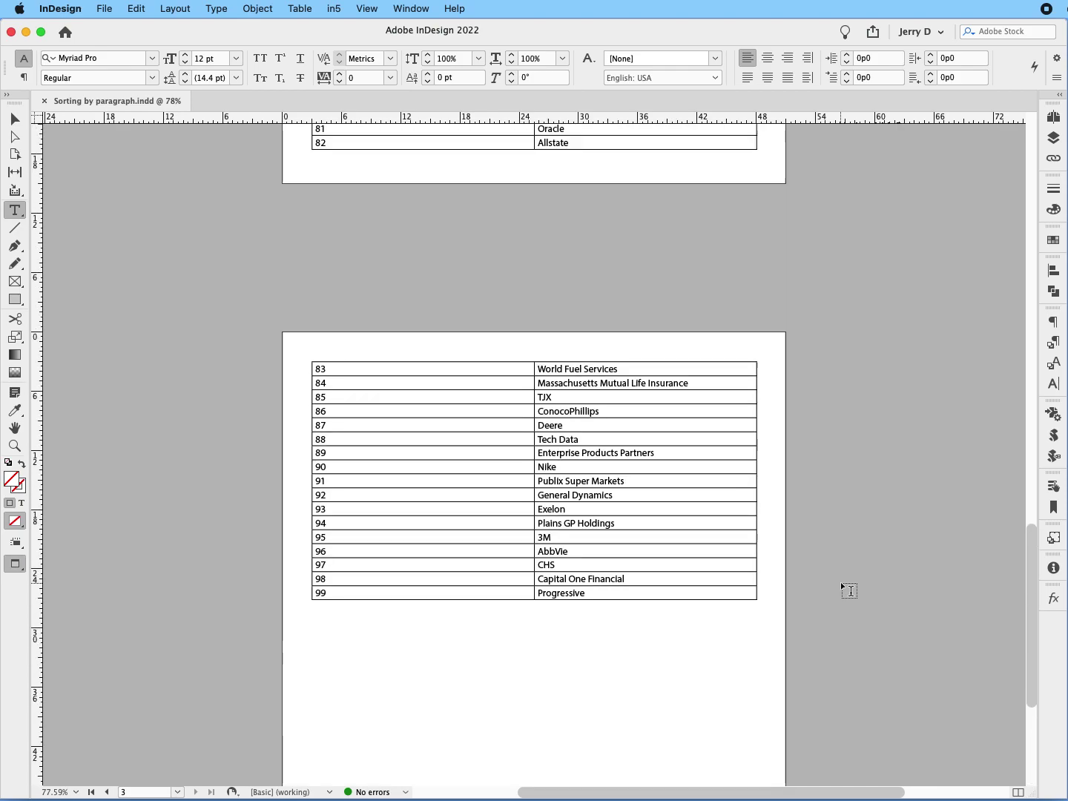
scroll(840, 581, "up", 20)
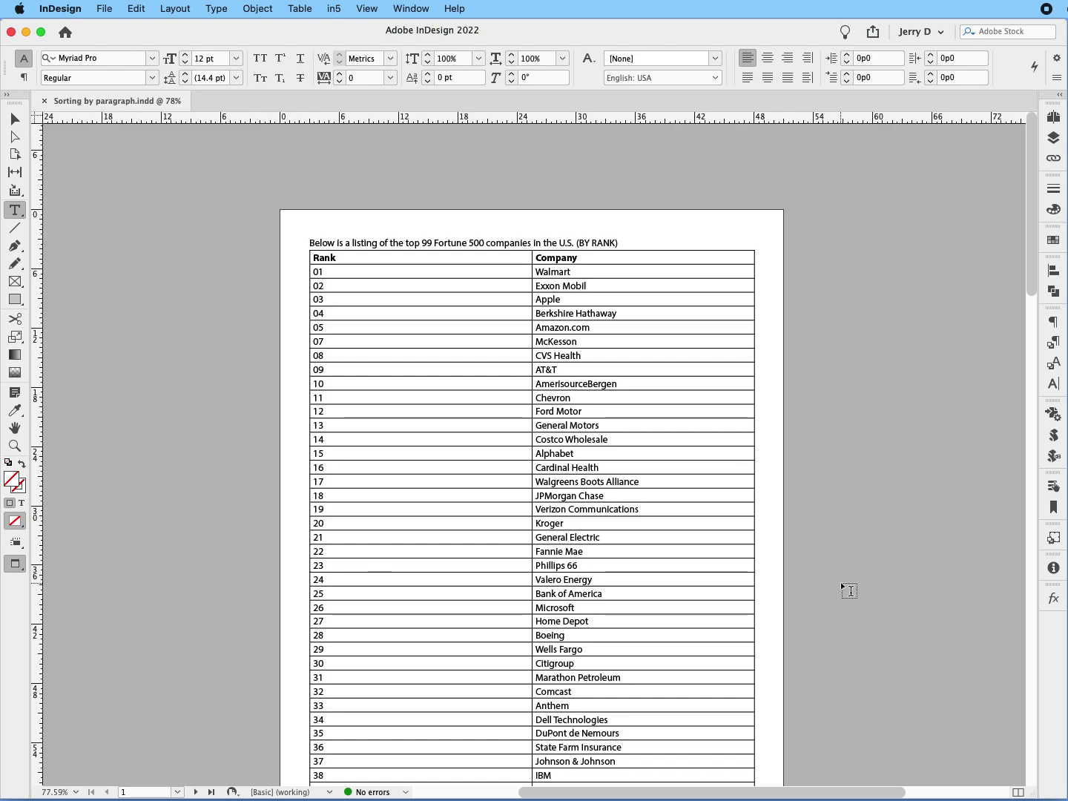
Switch to Normal screen mode and drag the selected Rank column to the right of Company
key("w")
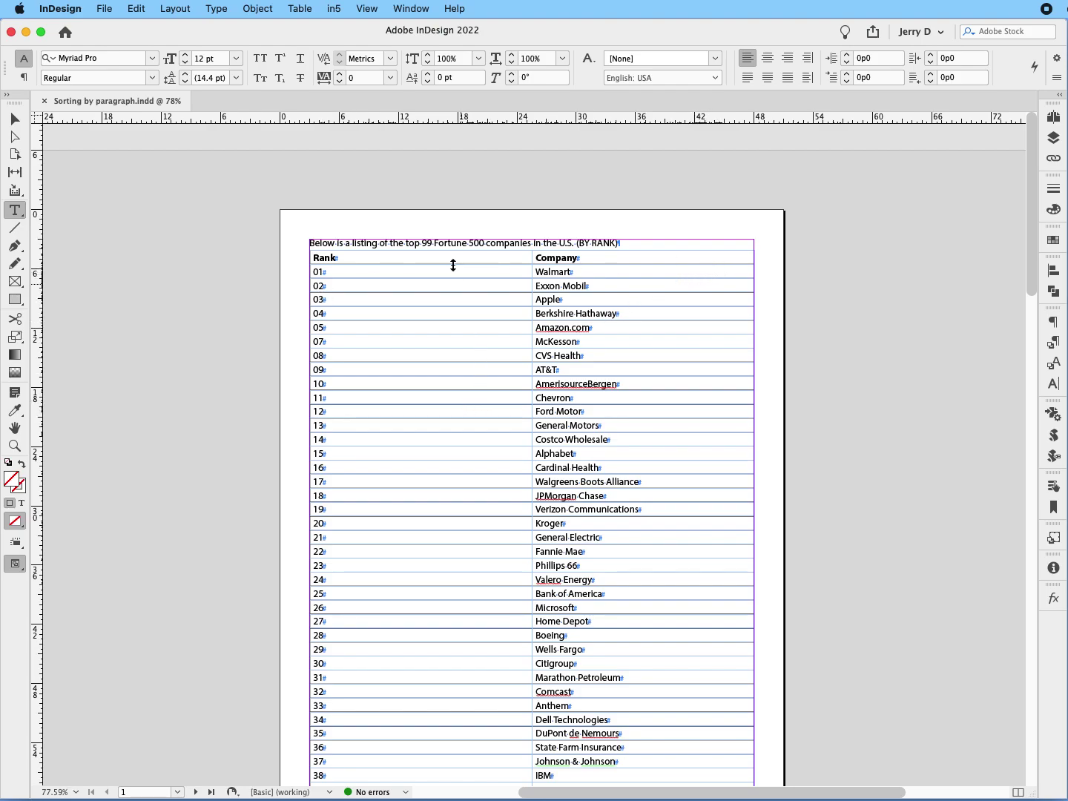
left_click(357, 247)
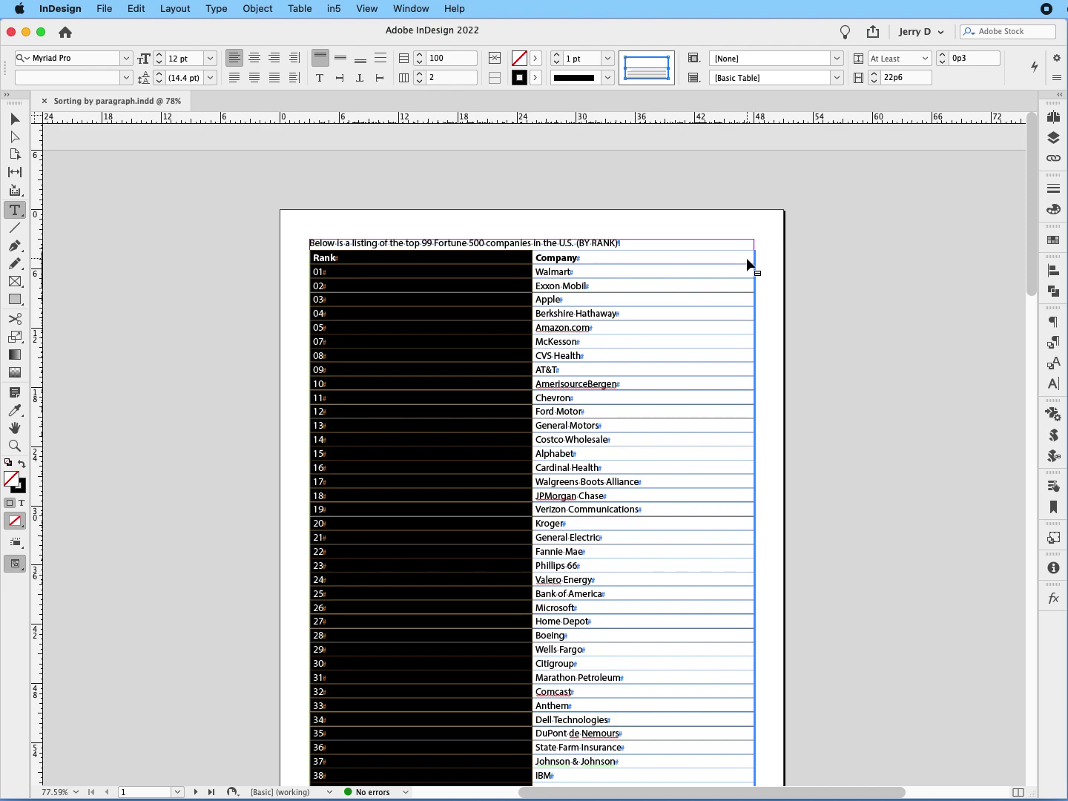
left_click_drag(746, 256, 747, 257)
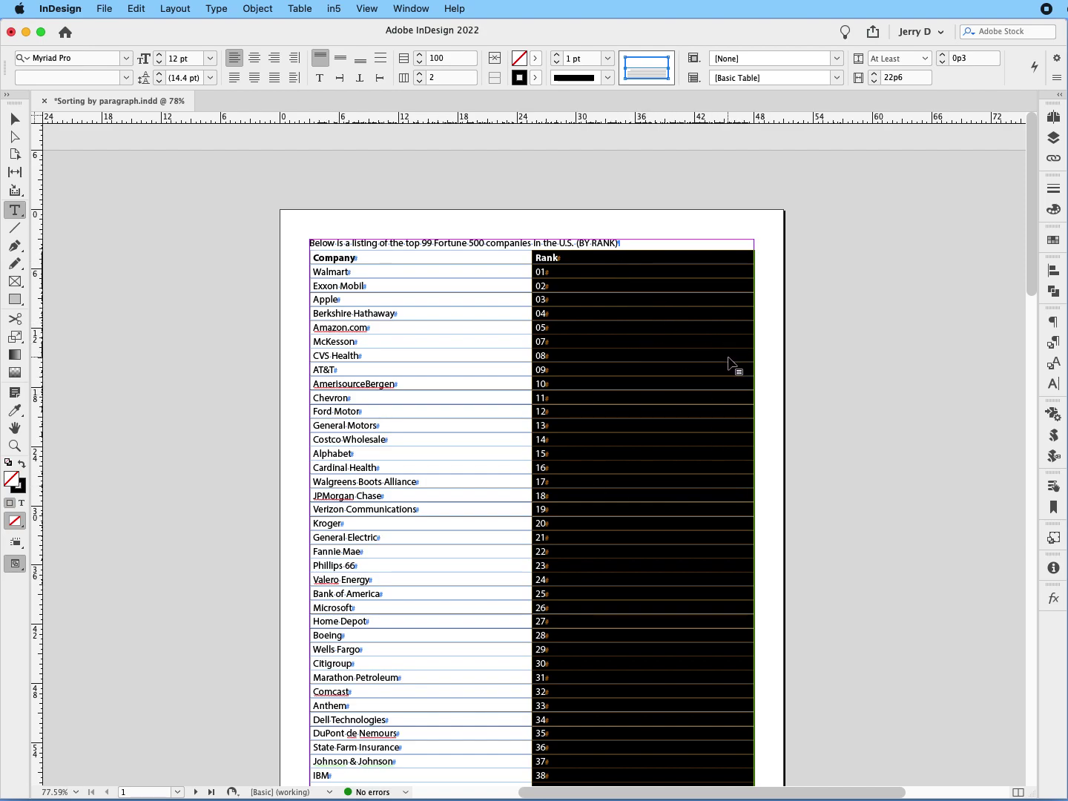
Convert the whole table to text with Tab column and Paragraph row separators
left_click(304, 247)
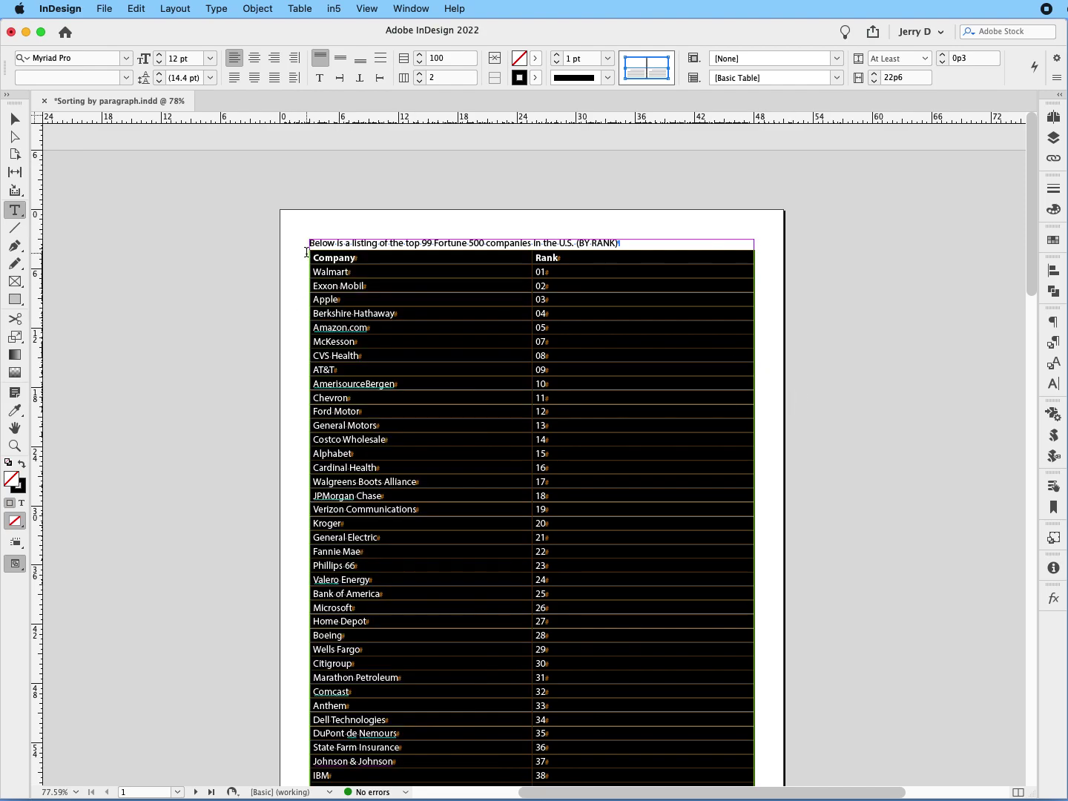
left_click(304, 9)
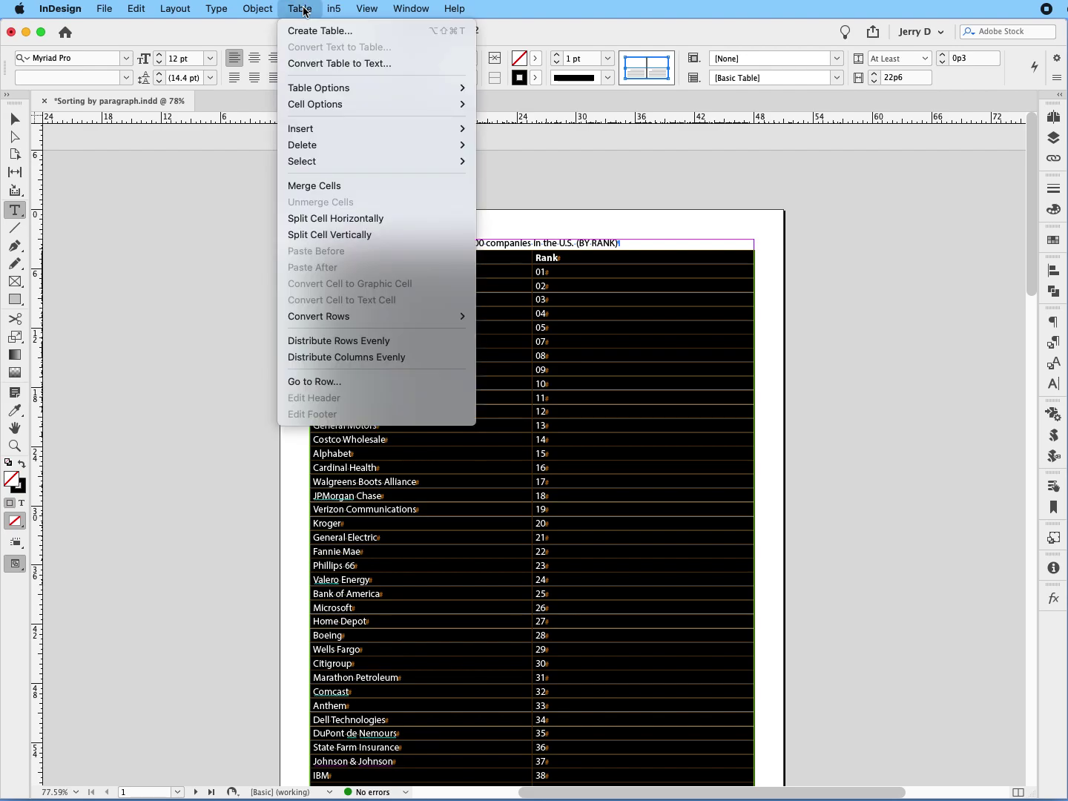
left_click(314, 63)
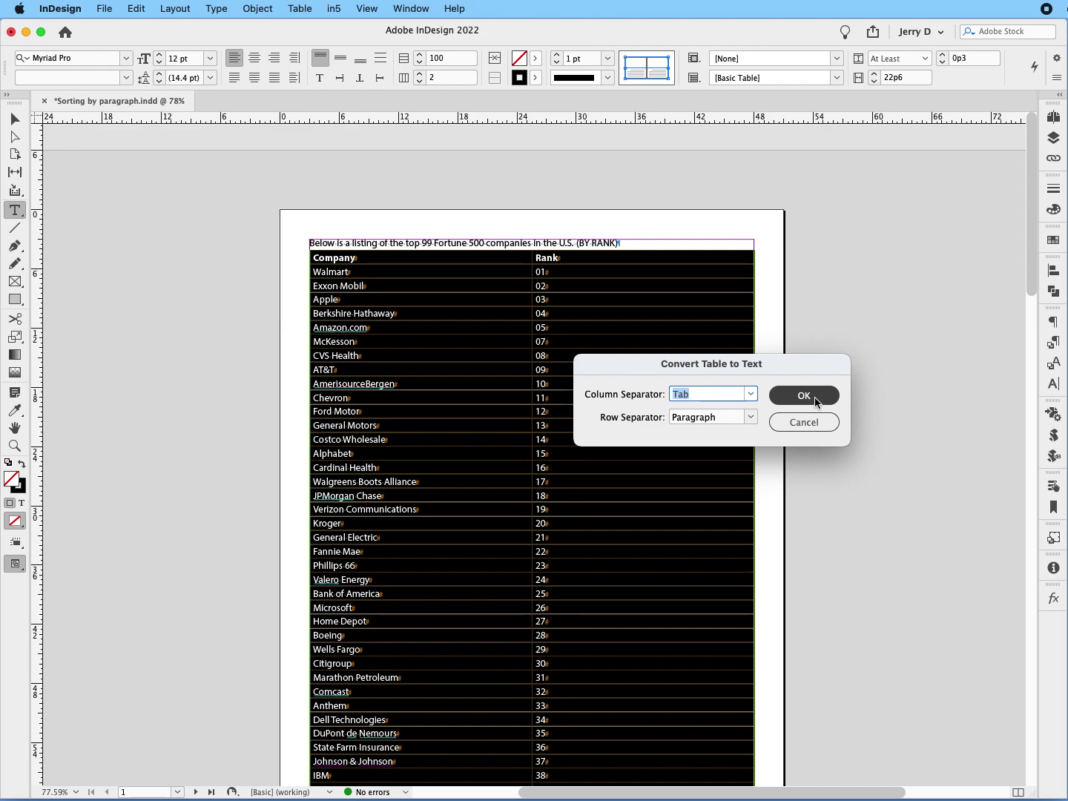
left_click(804, 395)
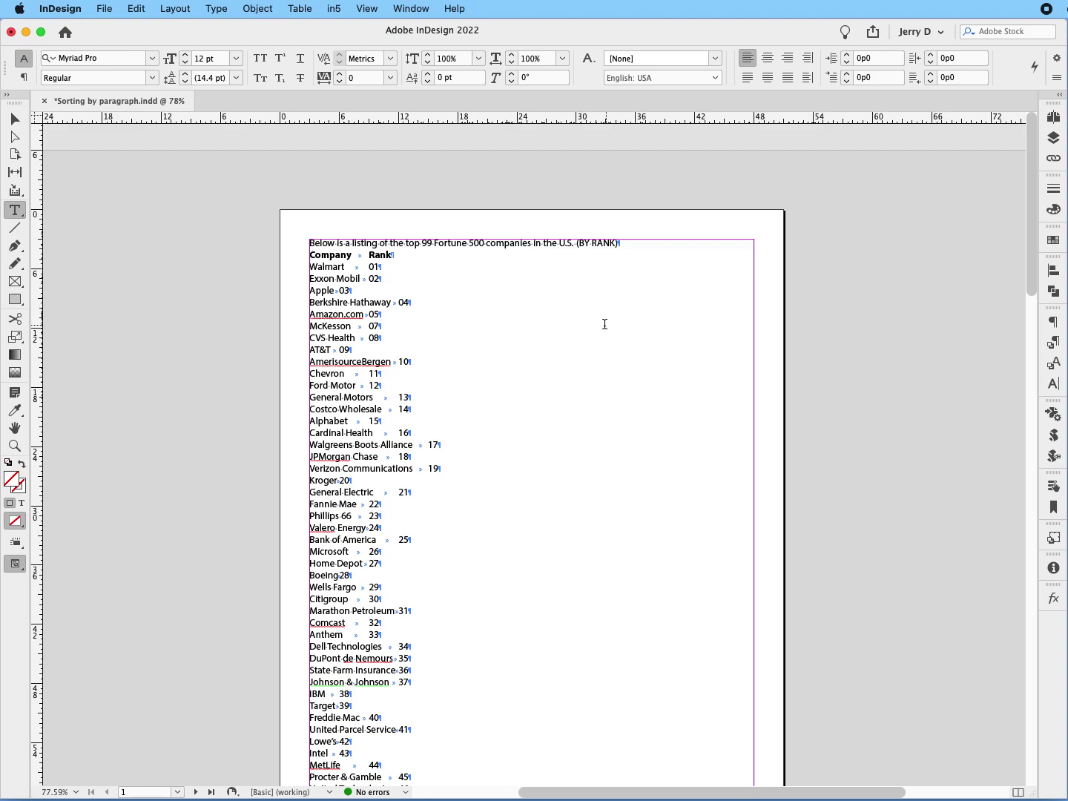
Select all story text, then drop the intro sentence and Company/Rank header from the selection
left_click(557, 330)
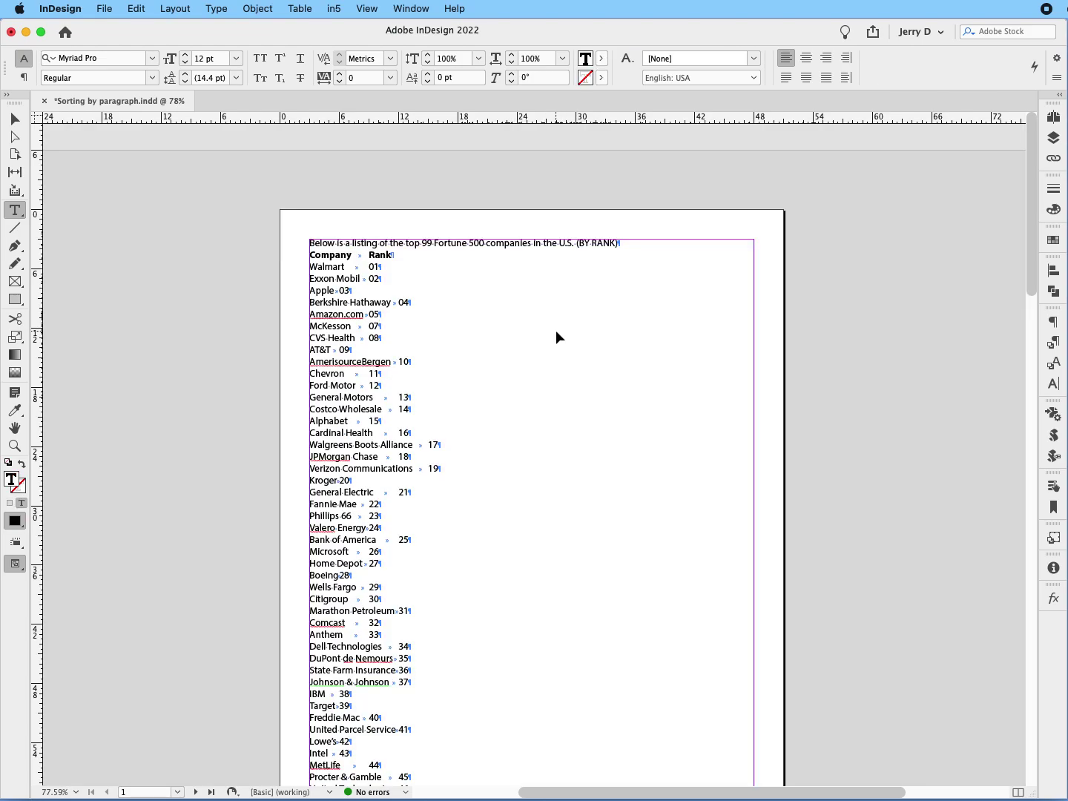
key("super+a")
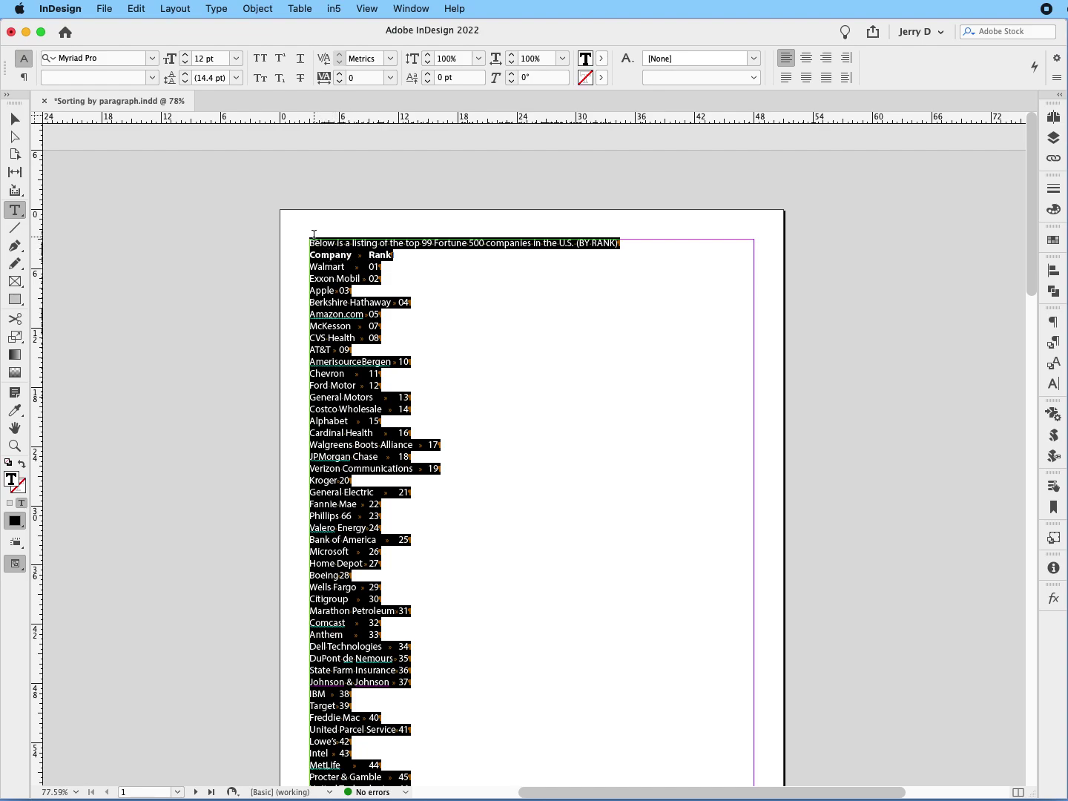
left_click_drag(311, 243, 524, 261)
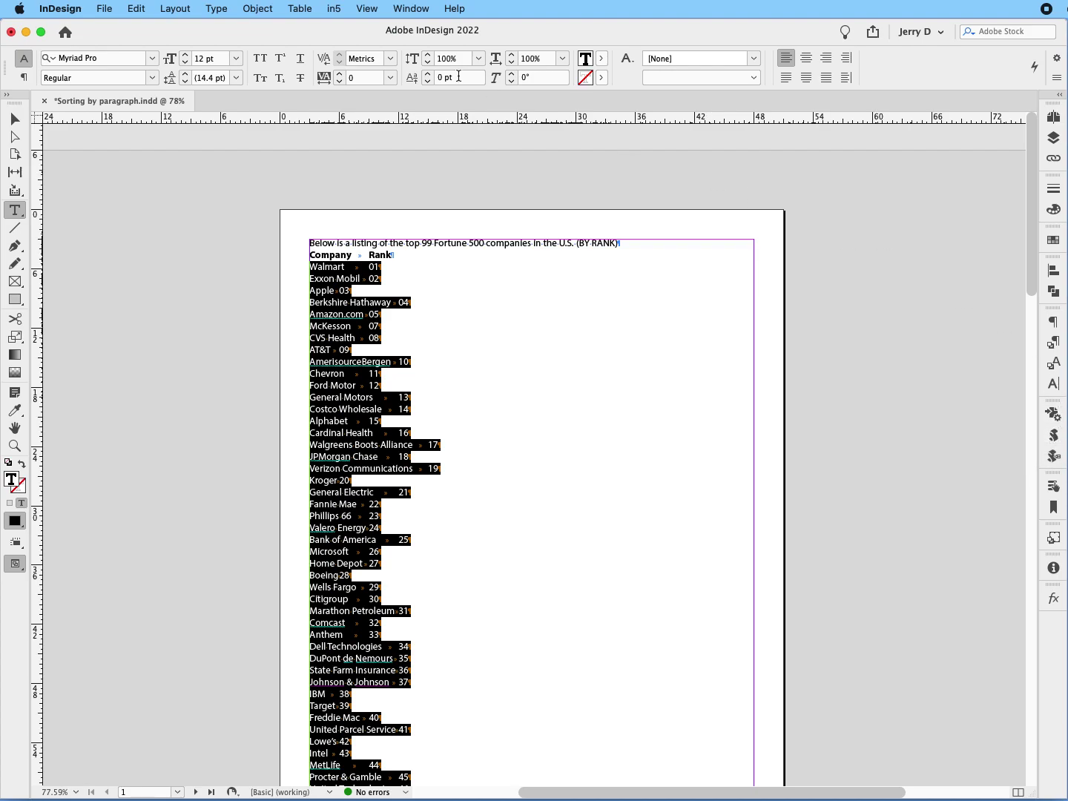
Bring up the Scripts panel from the Window menu
left_click(415, 11)
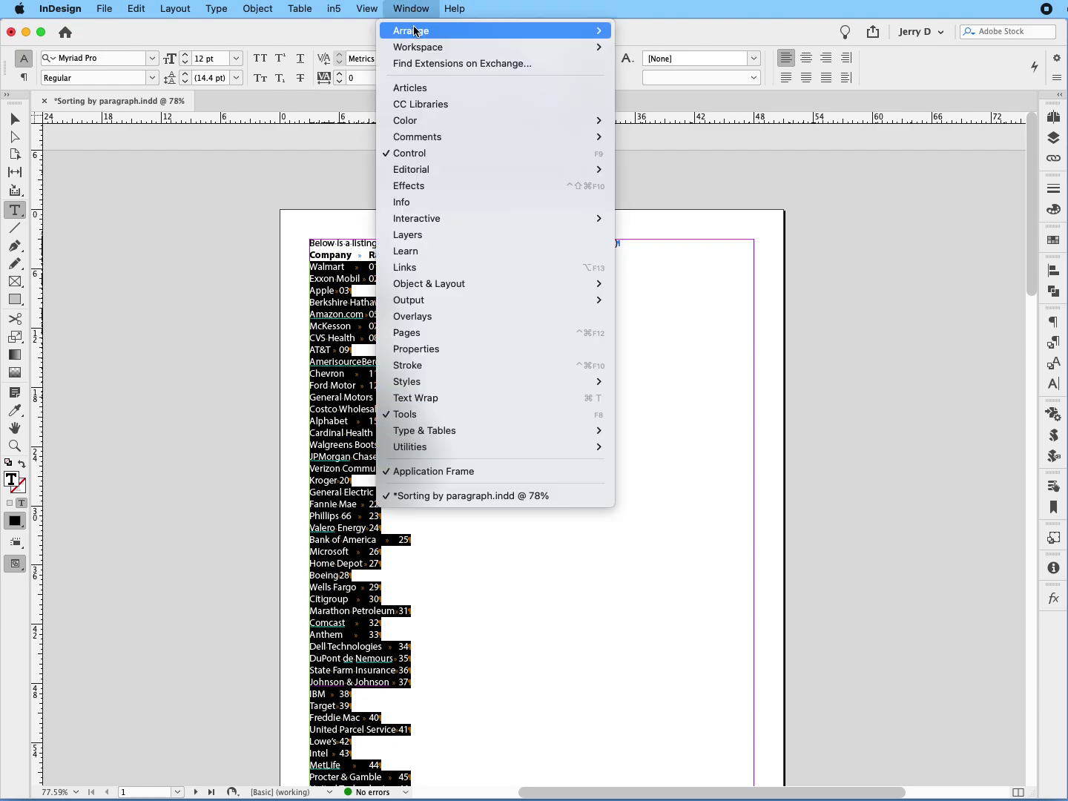
mouse_move(468, 436)
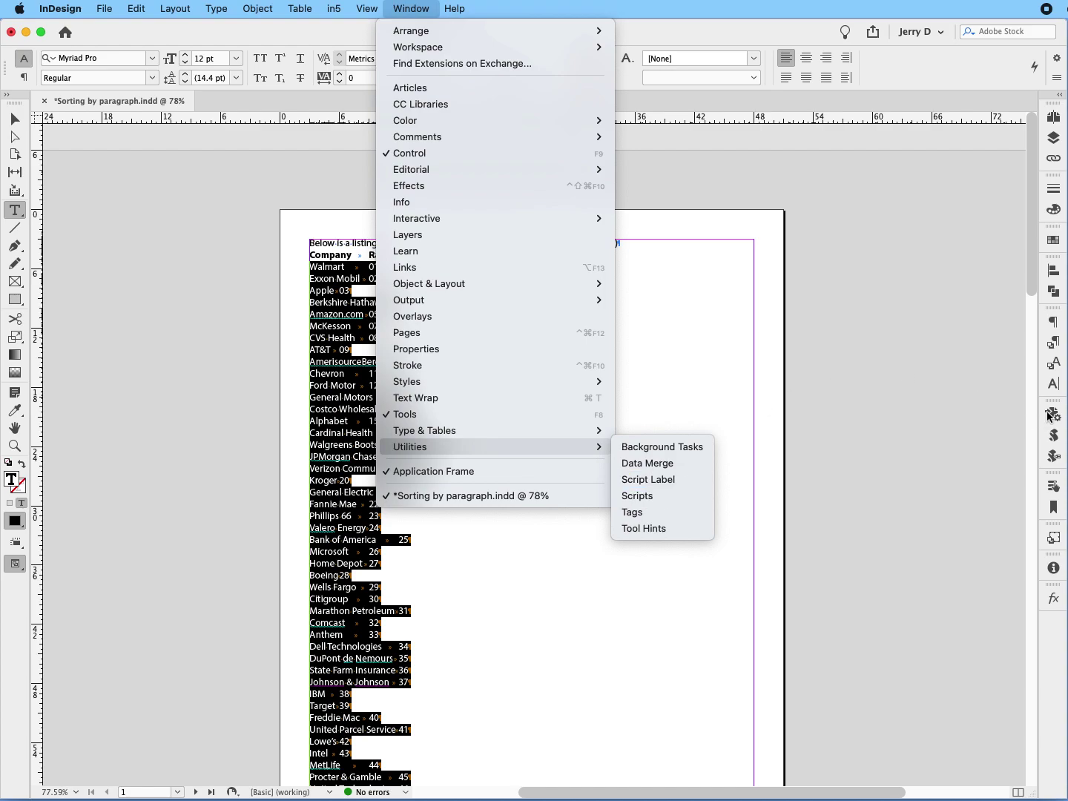
left_click(1055, 437)
left_click(1055, 438)
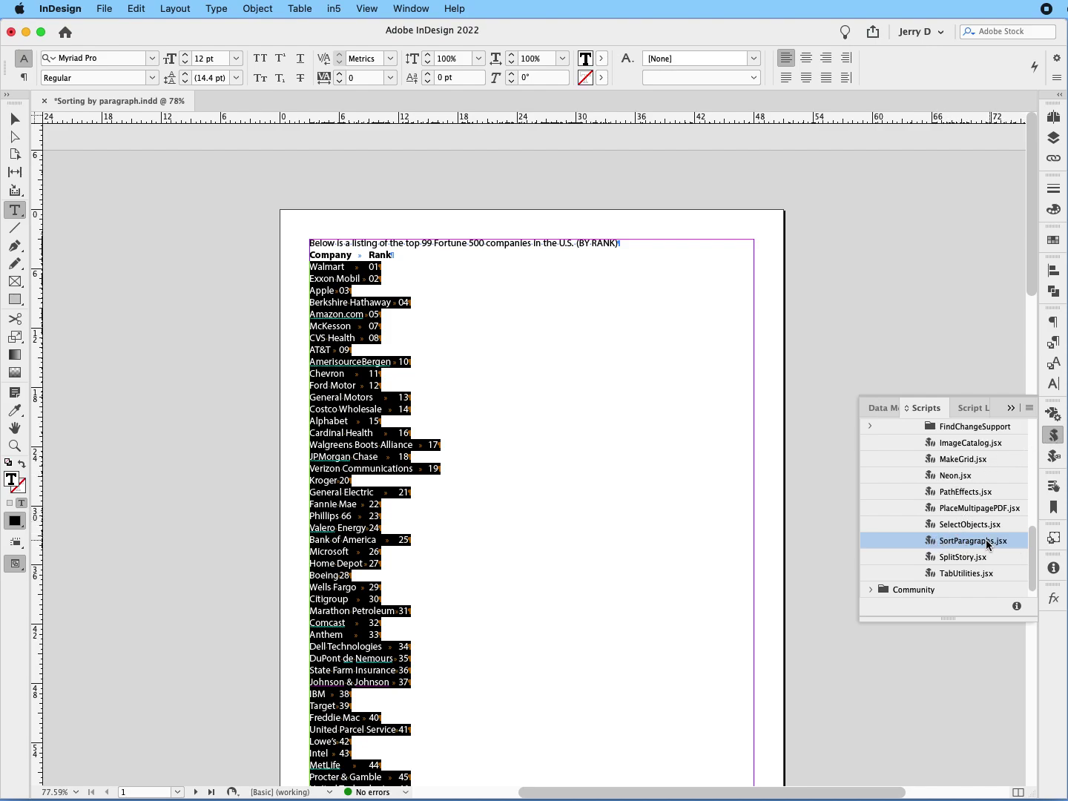
Run SortParagraphs.jsx on the selected lines with Ignore Formatting kept
scroll(960, 489, "up", 10)
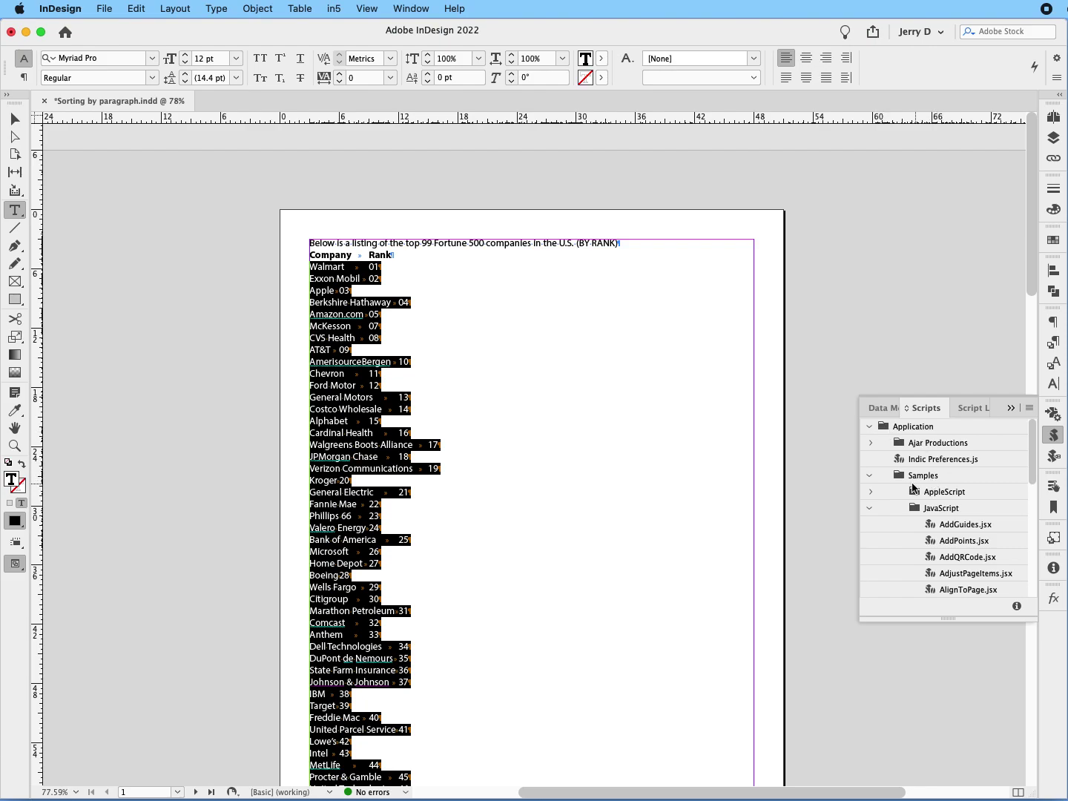
scroll(945, 521, "down", 8)
left_click(950, 524)
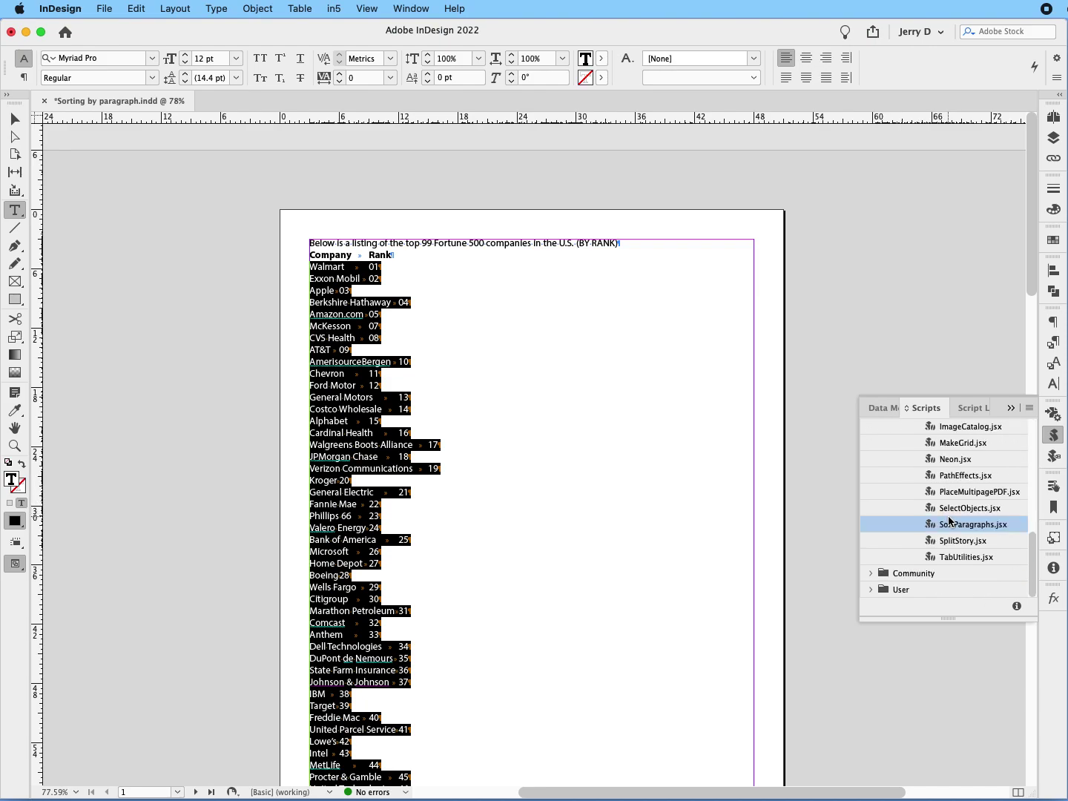
double_click(996, 525)
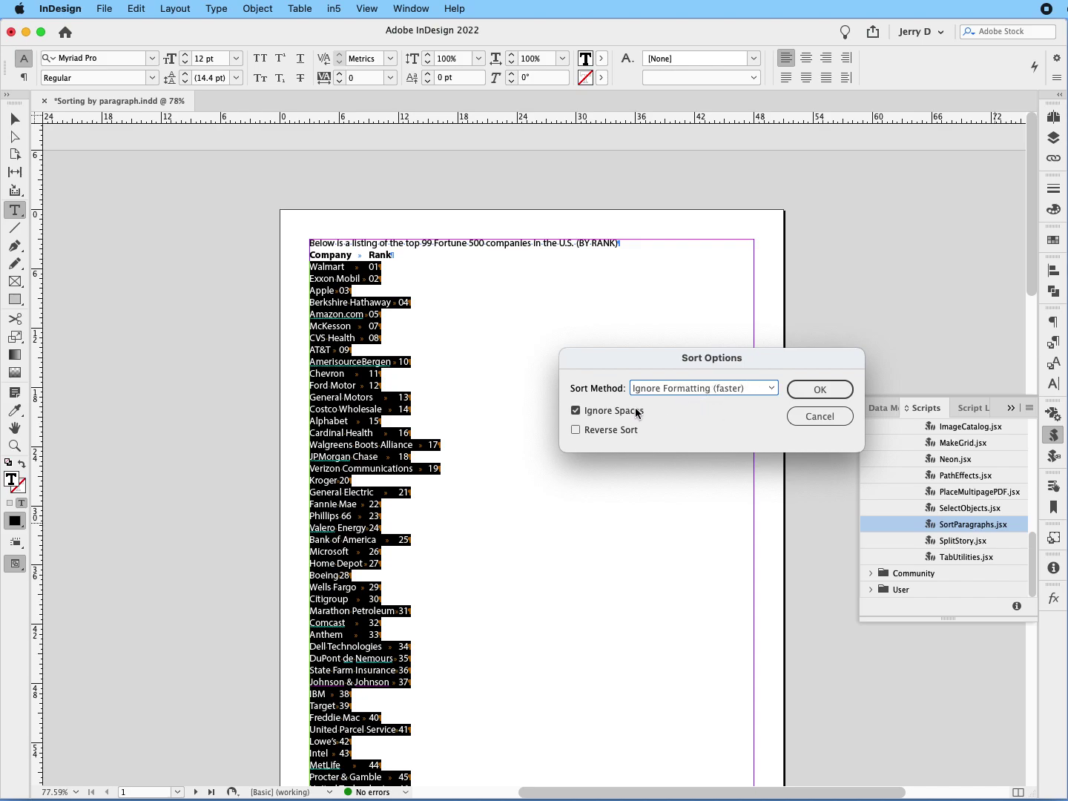
left_click(808, 387)
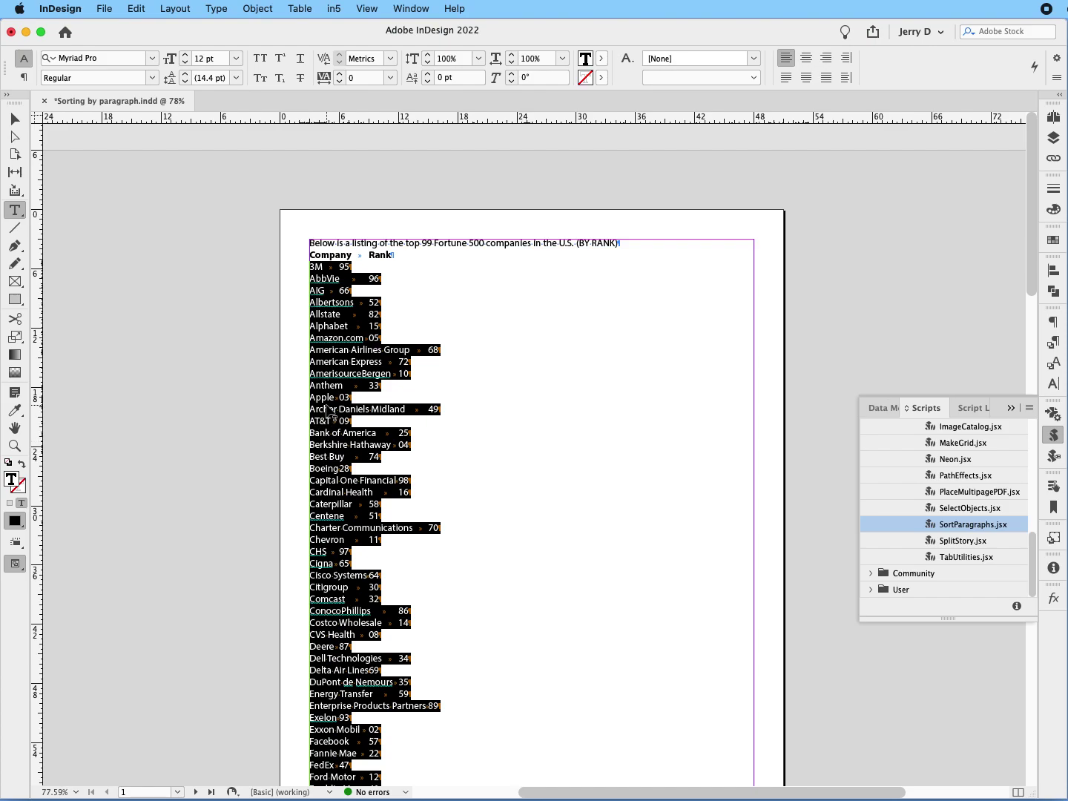
Convert the sorted lines, excluding the heading, to a table with Tab columns and Paragraph rows
left_click(490, 433)
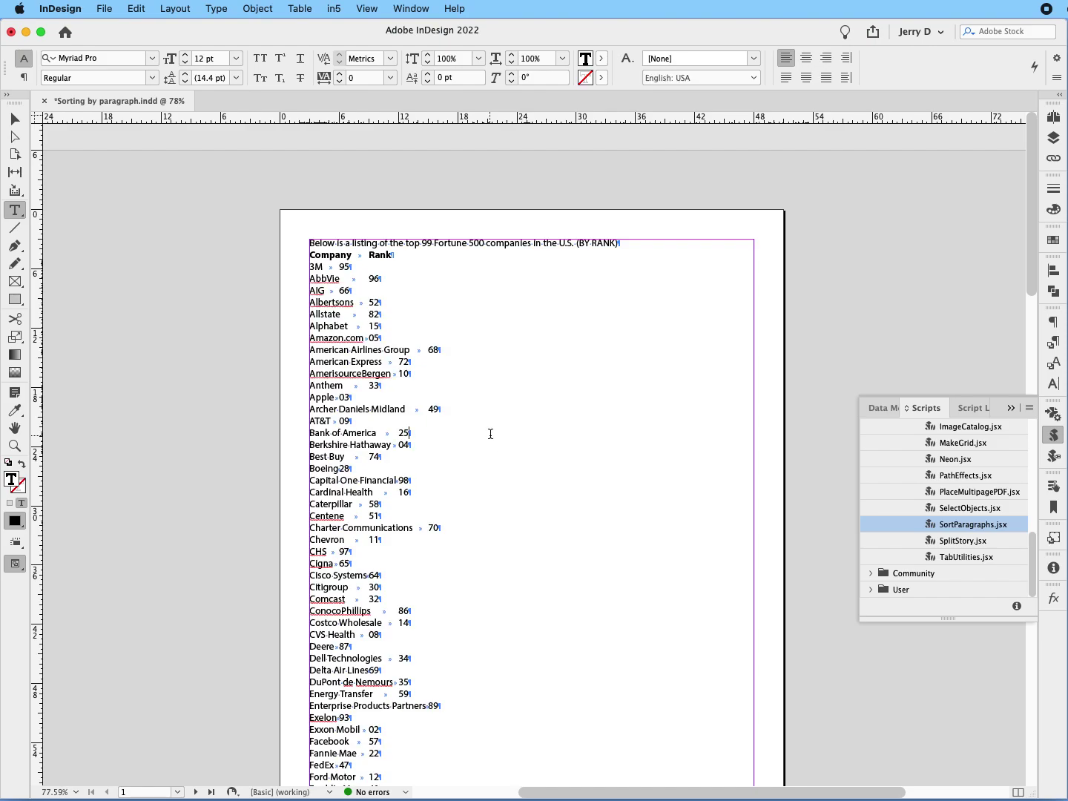
key("super+a")
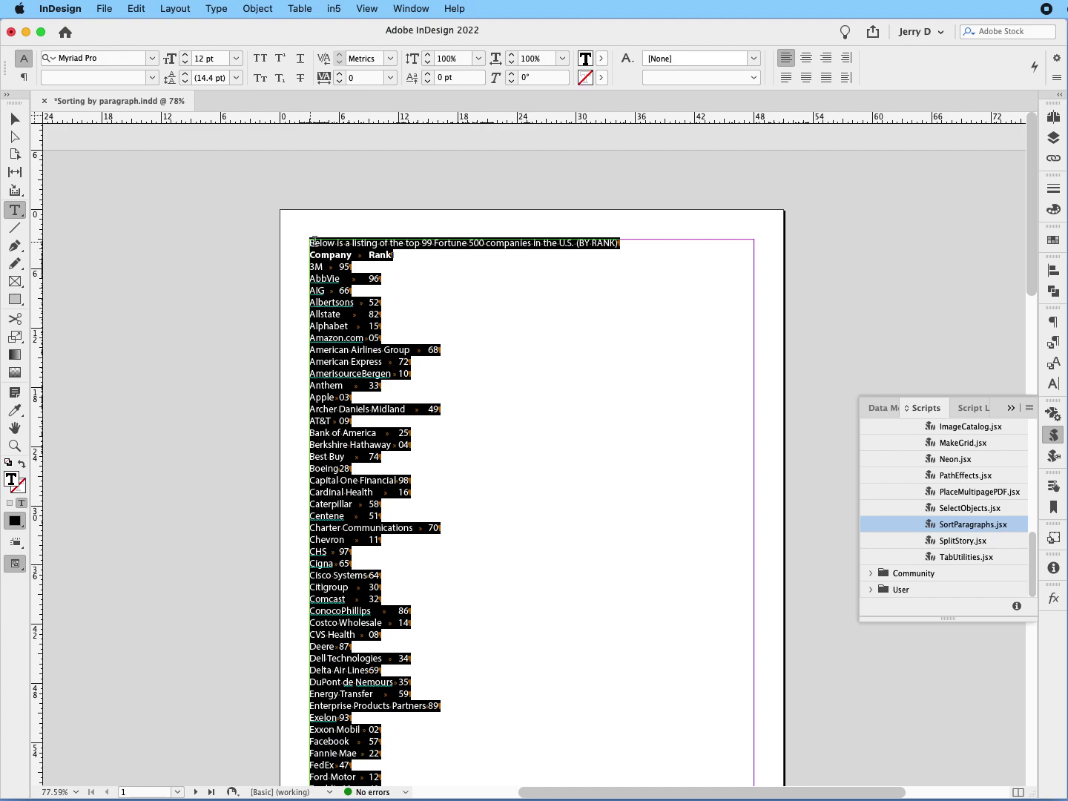
left_click_drag(314, 243, 675, 241)
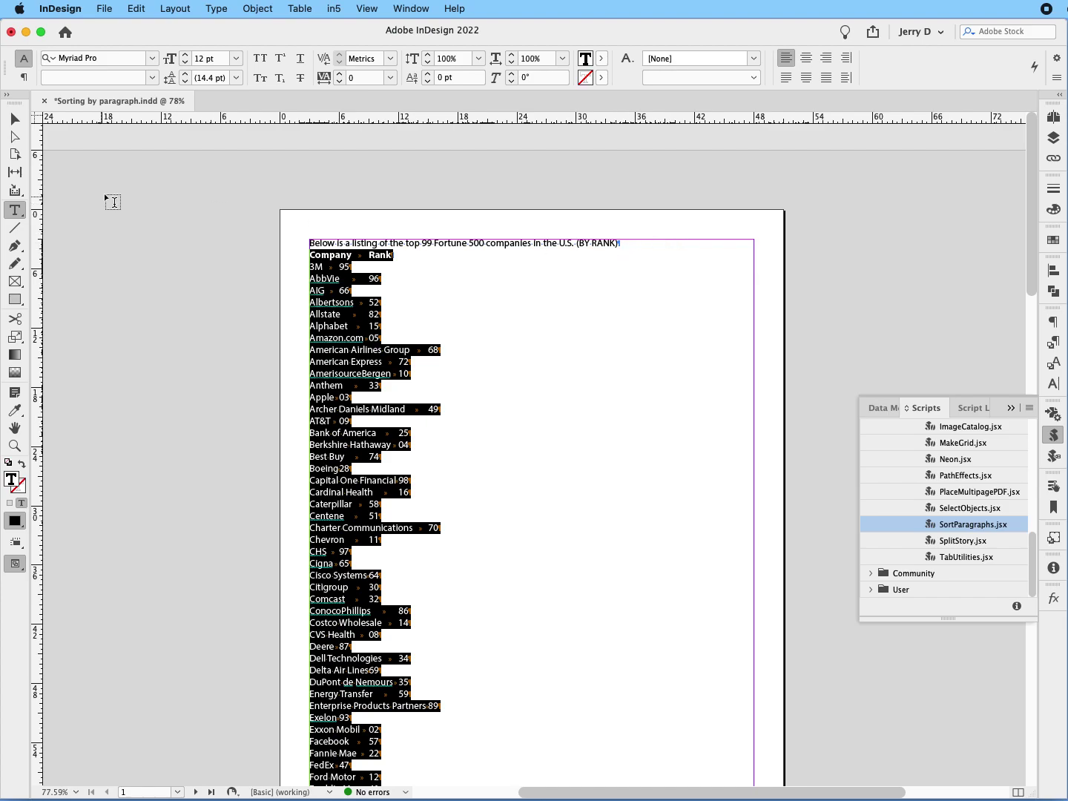
left_click(299, 7)
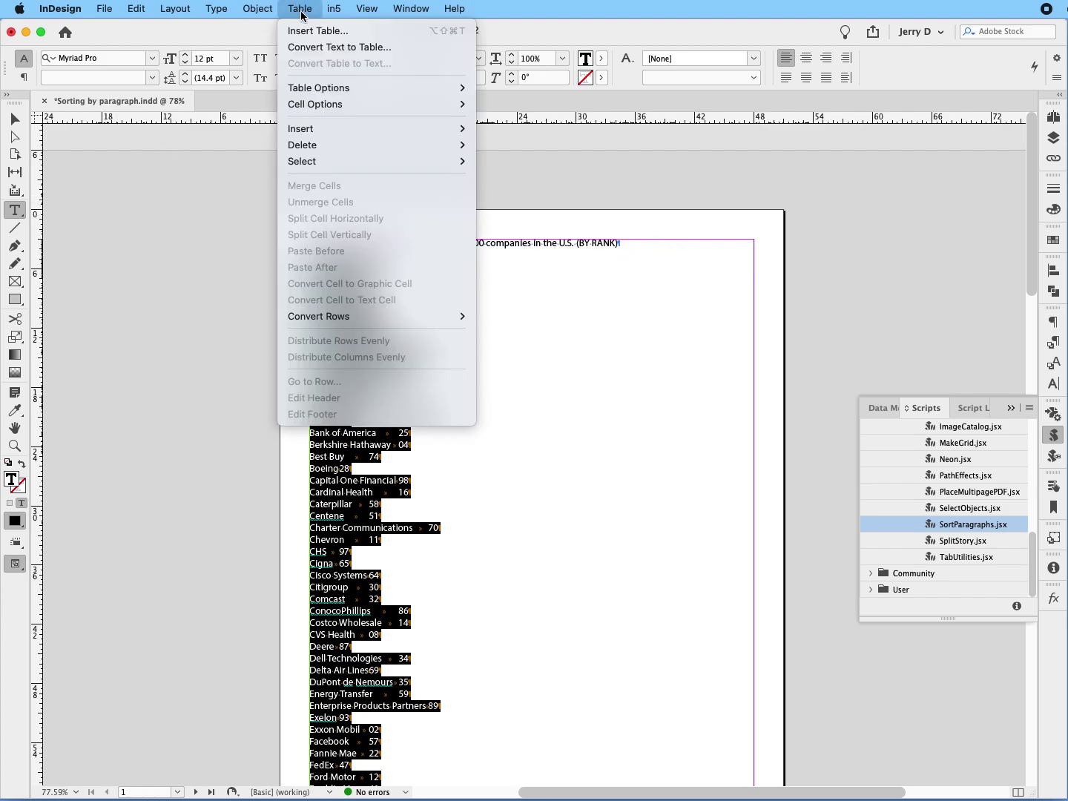
left_click(302, 49)
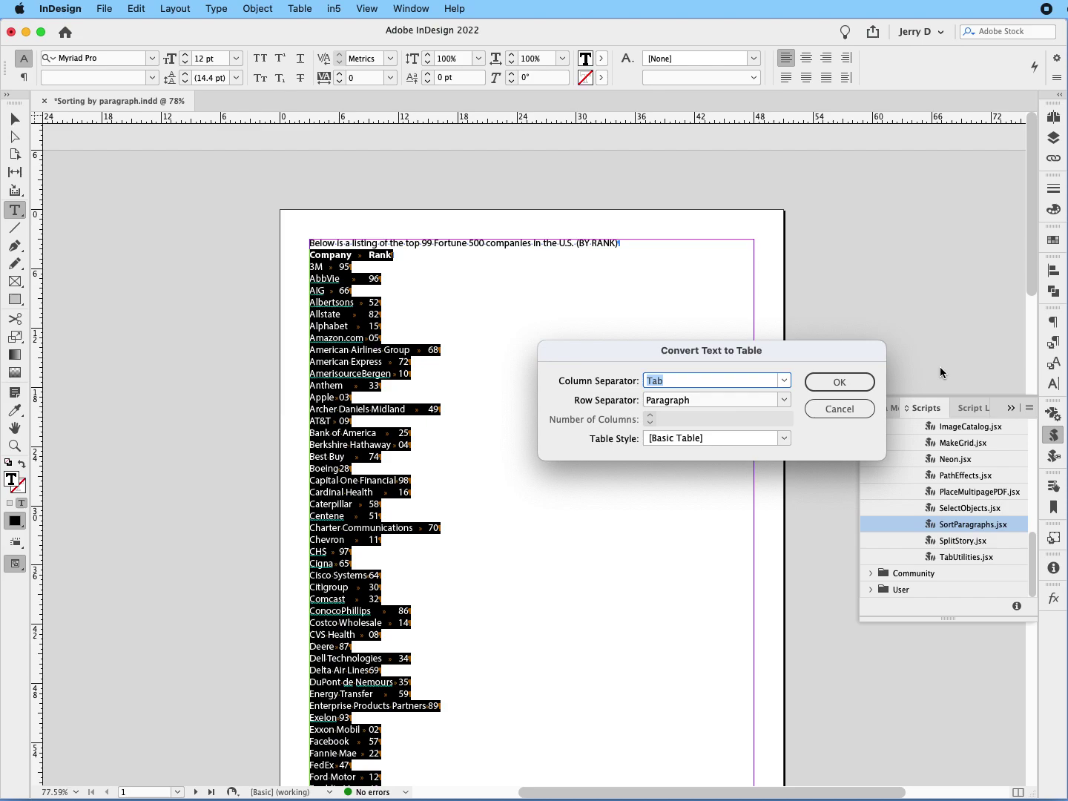
left_click(850, 384)
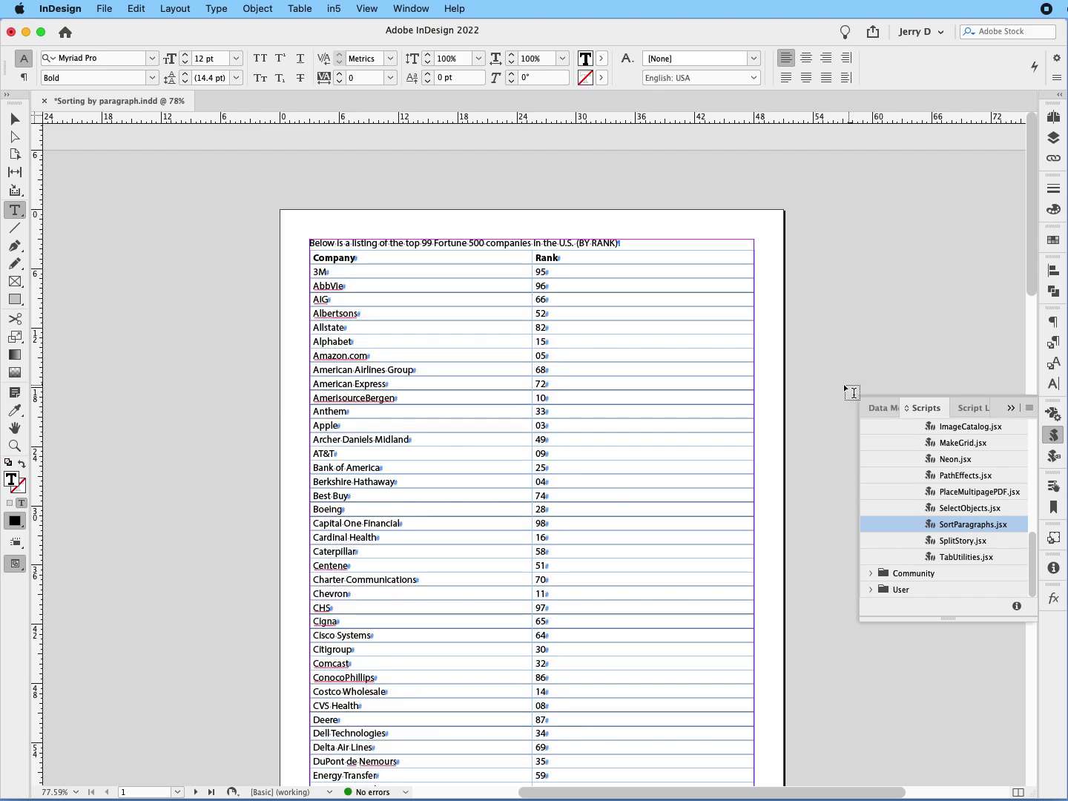
left_click(823, 289)
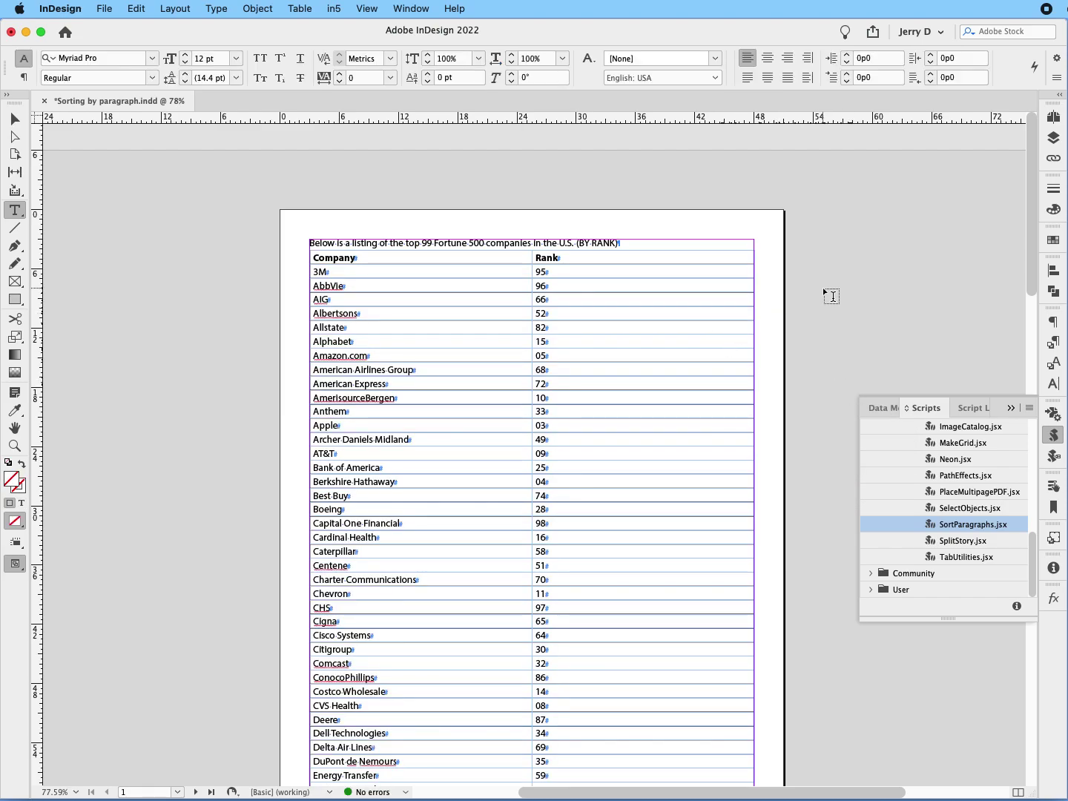
Switch to Preview mode and drag the Rank column back to the left of Company
key("w")
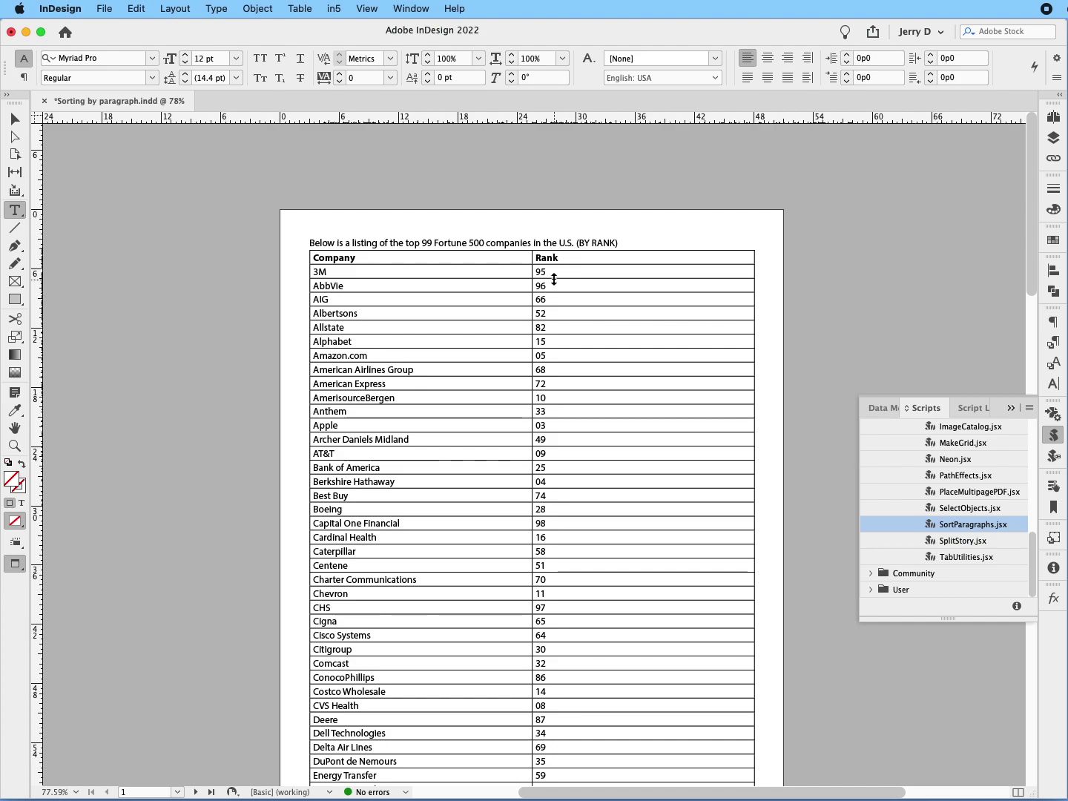
left_click(636, 245)
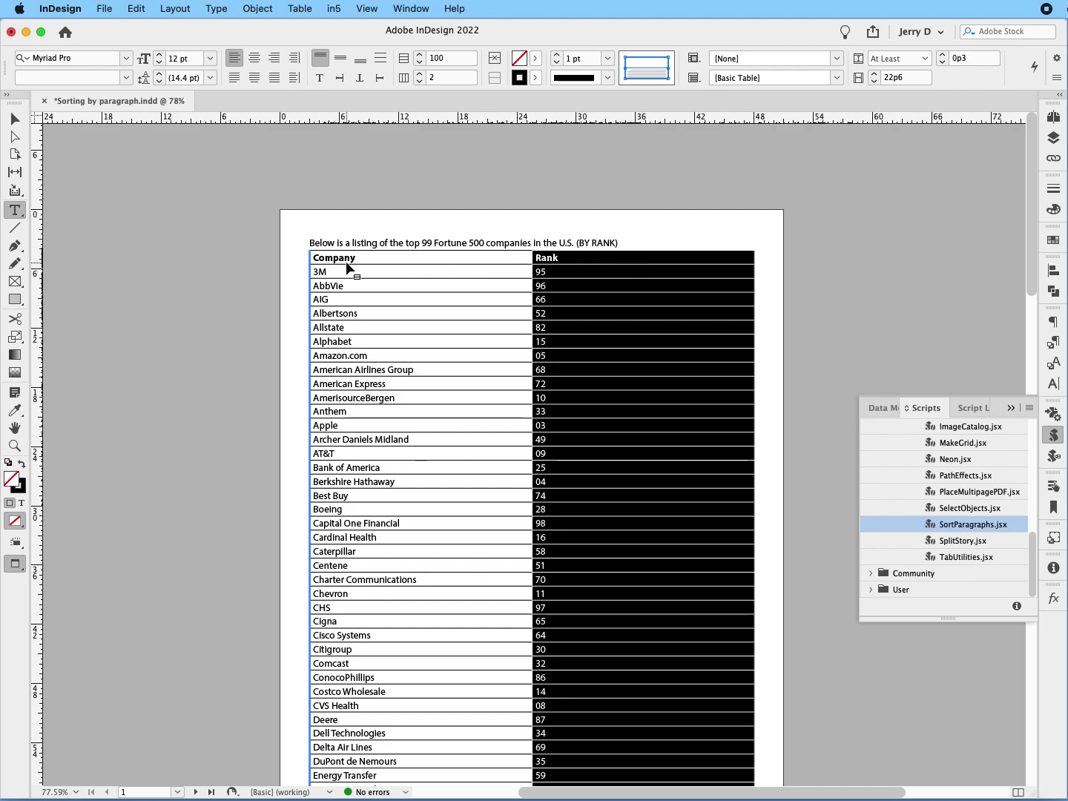
left_click_drag(352, 268, 351, 268)
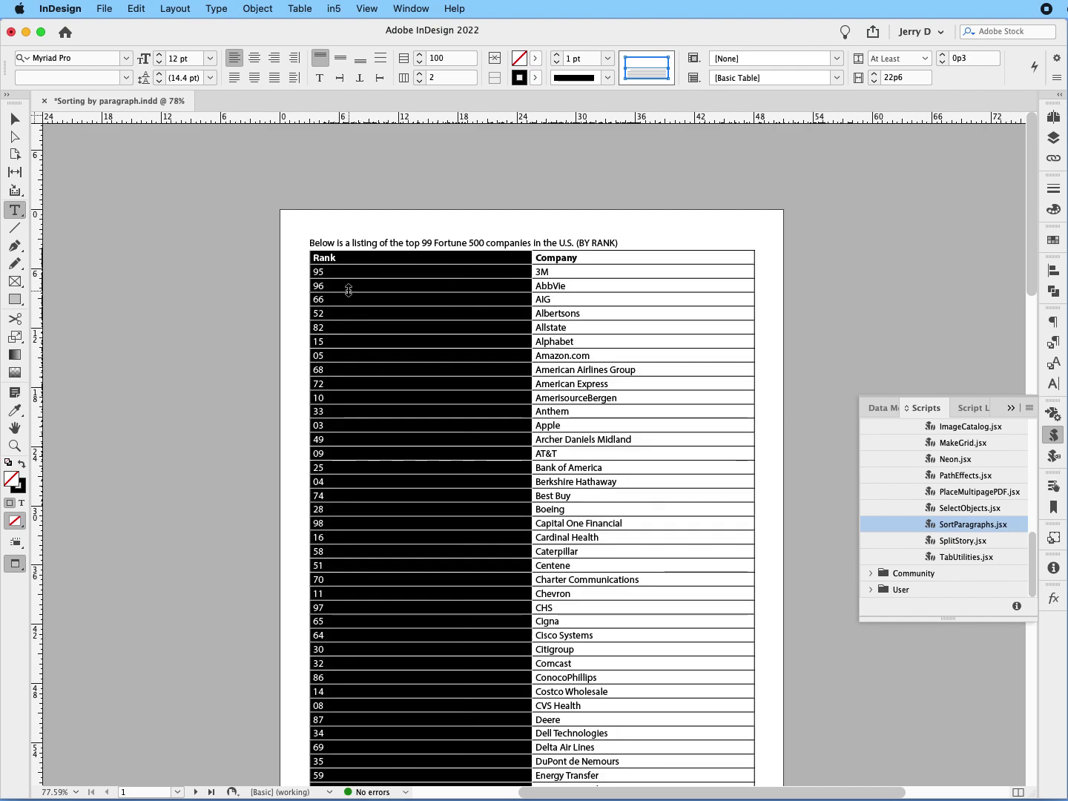
left_click(765, 242)
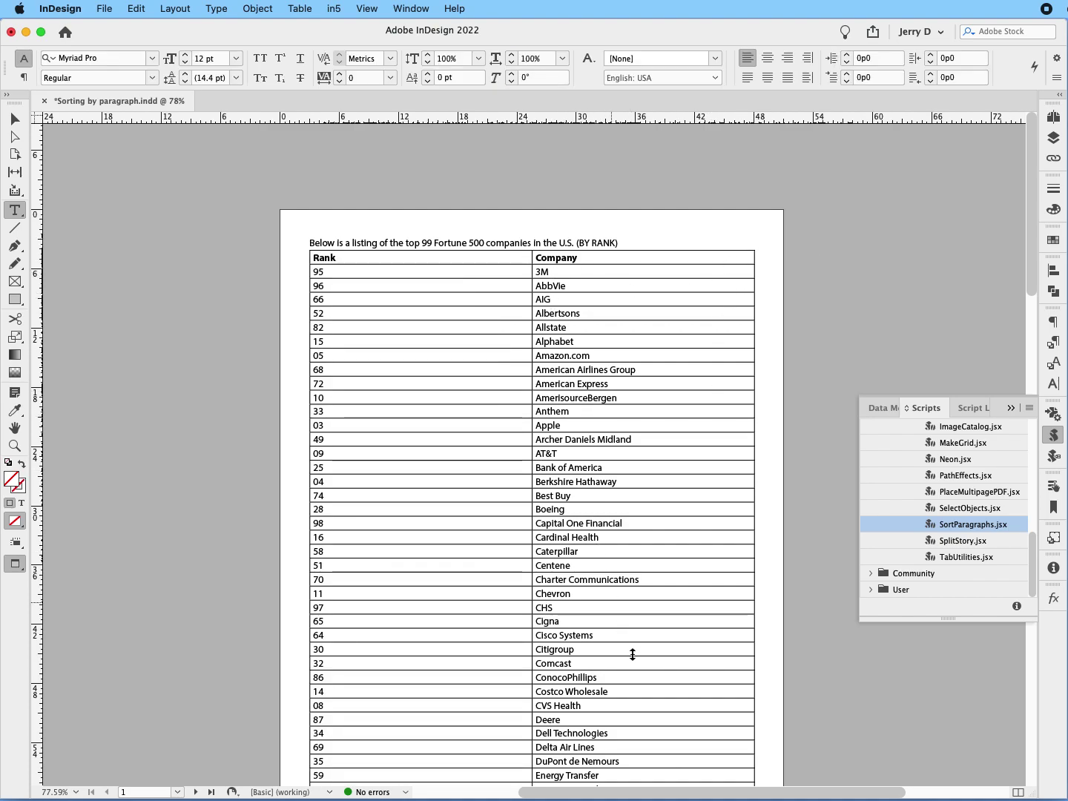
scroll(792, 378, "down", 15)
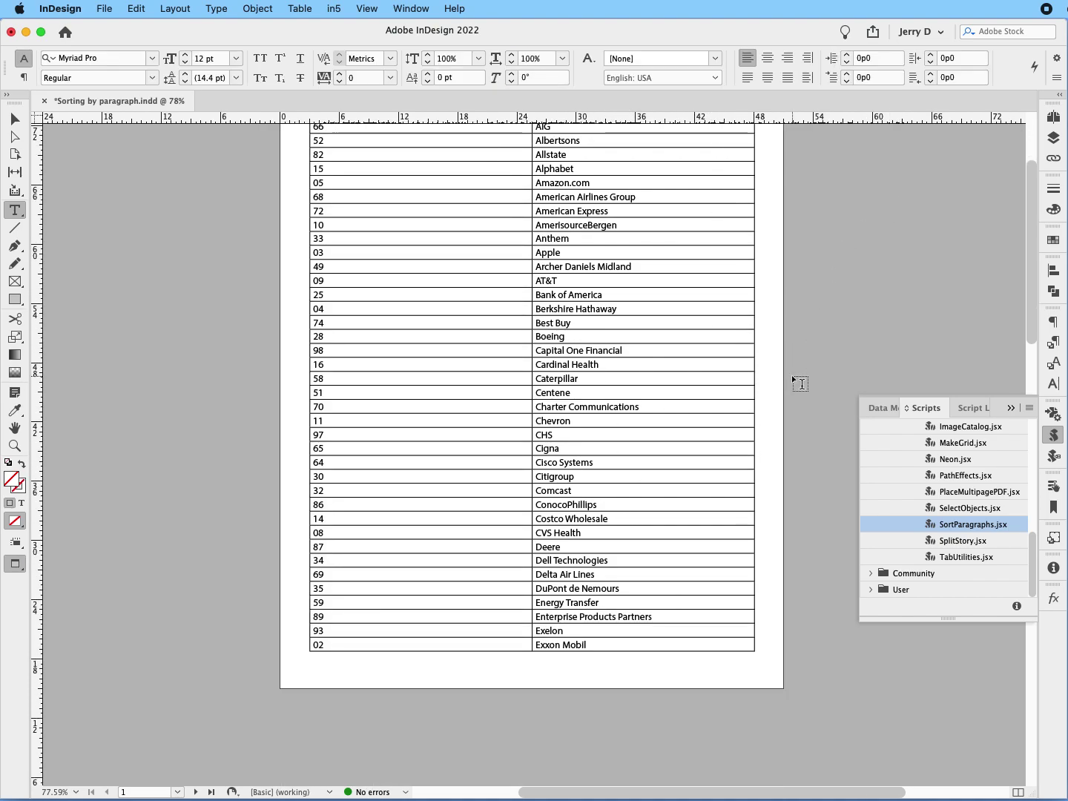
scroll(790, 375, "down", 10)
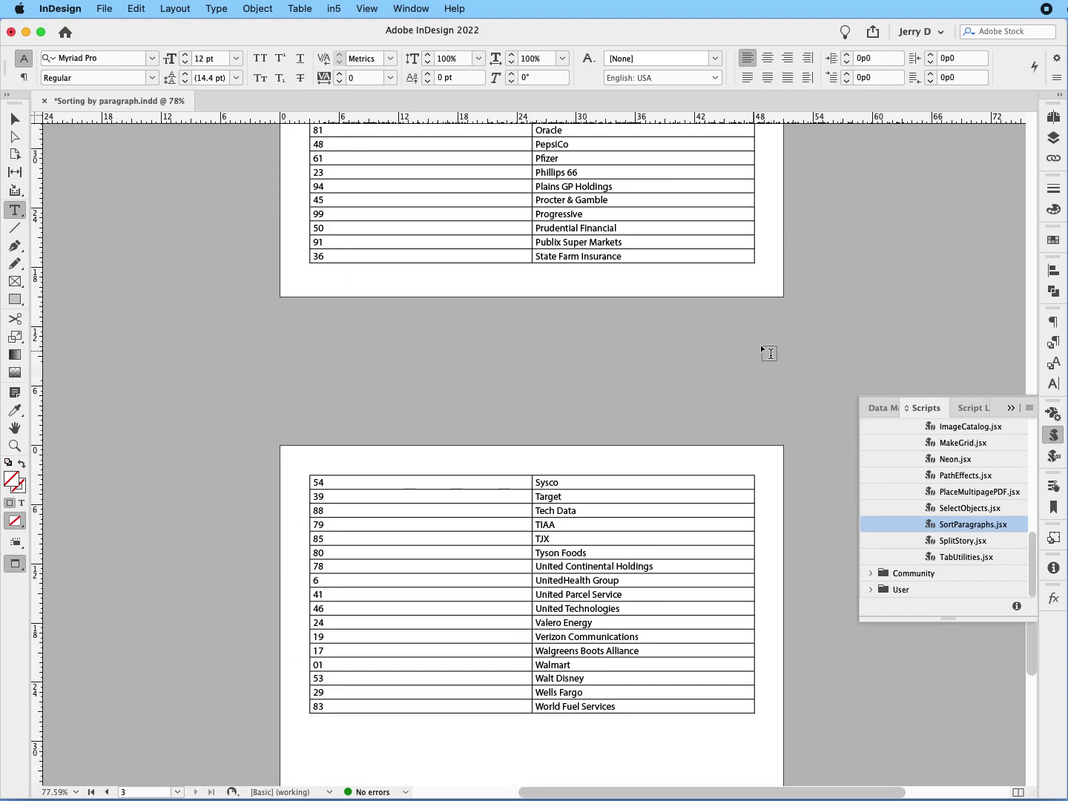
scroll(766, 339, "up", 20)
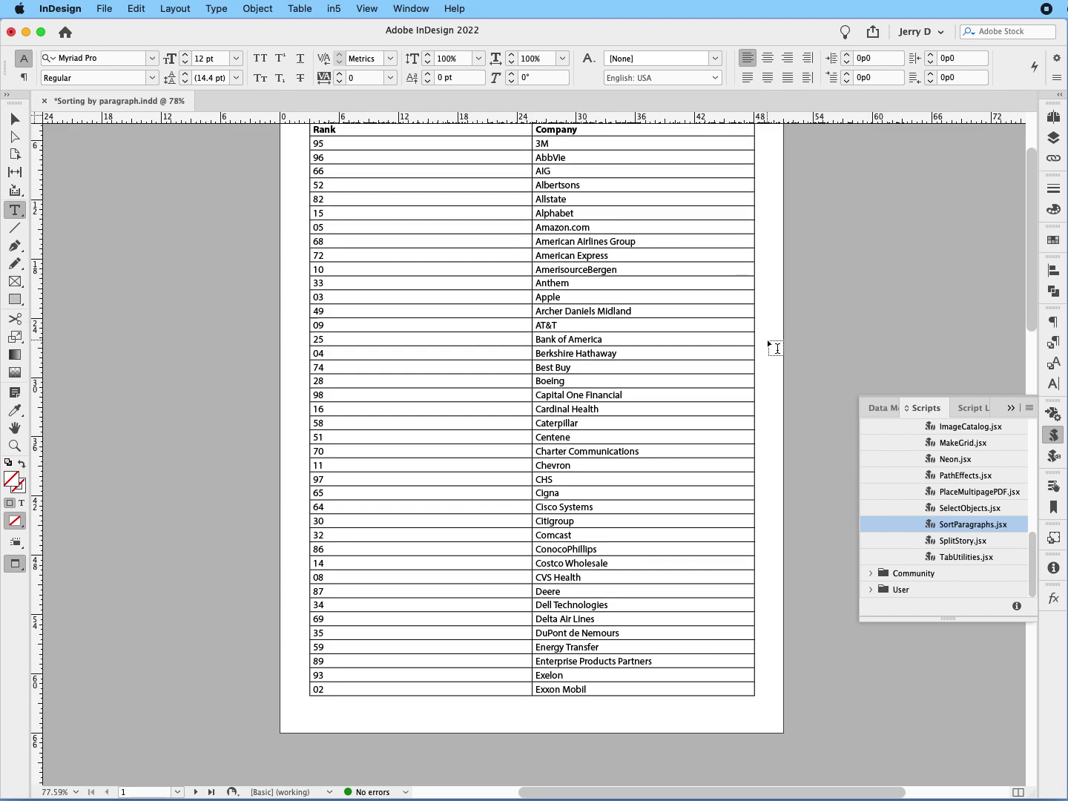
scroll(767, 339, "up", 3)
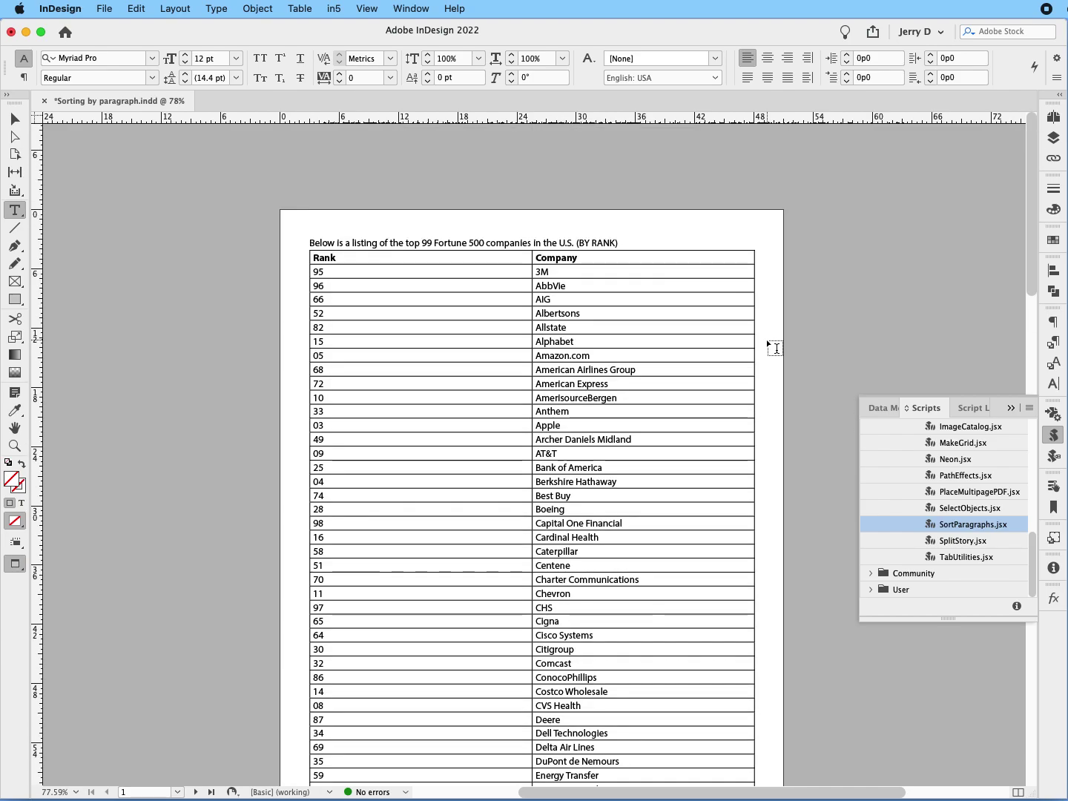